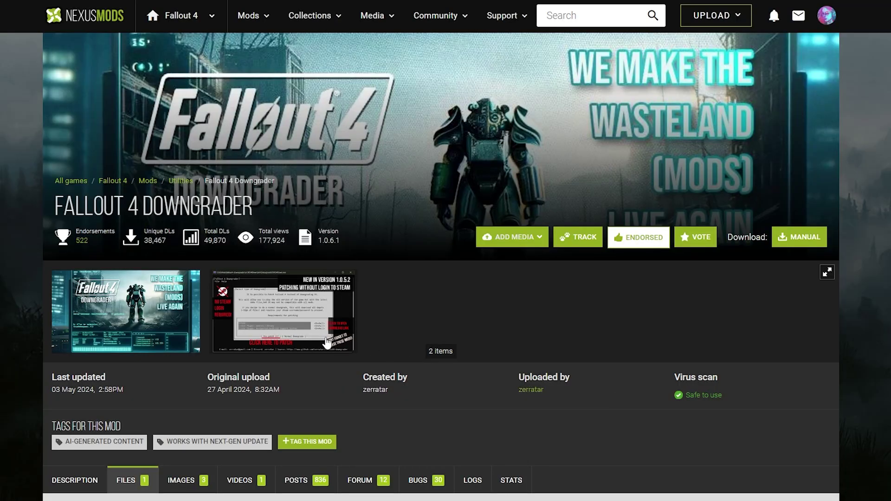
scroll(470, 332, "down", 5)
scroll(590, 306, "down", 3)
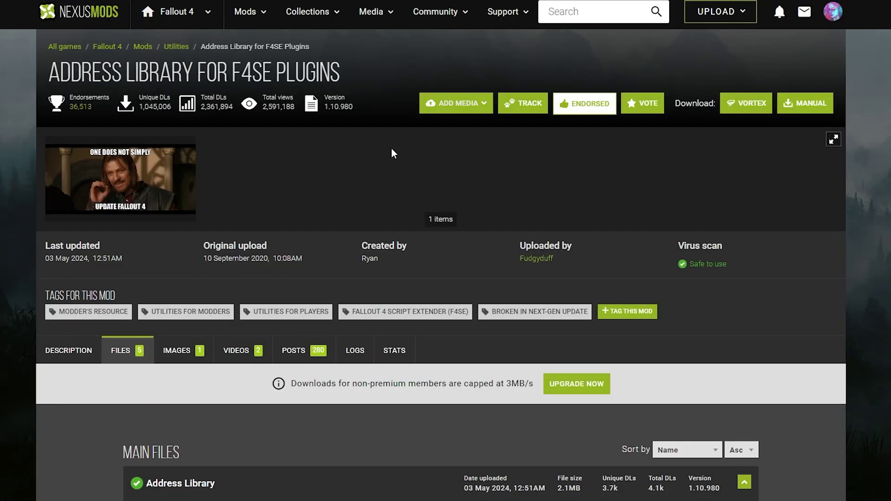
scroll(391, 149, "down", 5)
scroll(487, 168, "down", 4)
scroll(523, 165, "down", 3)
scroll(542, 174, "down", 2)
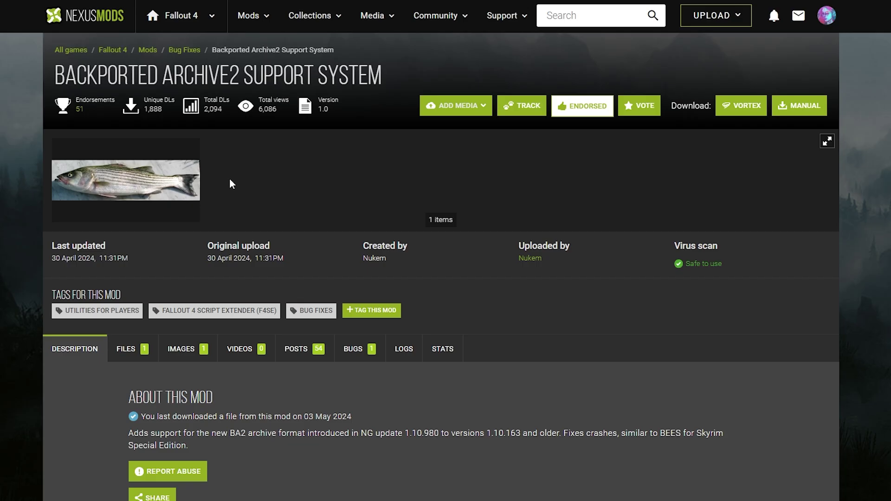
scroll(230, 279, "down", 3)
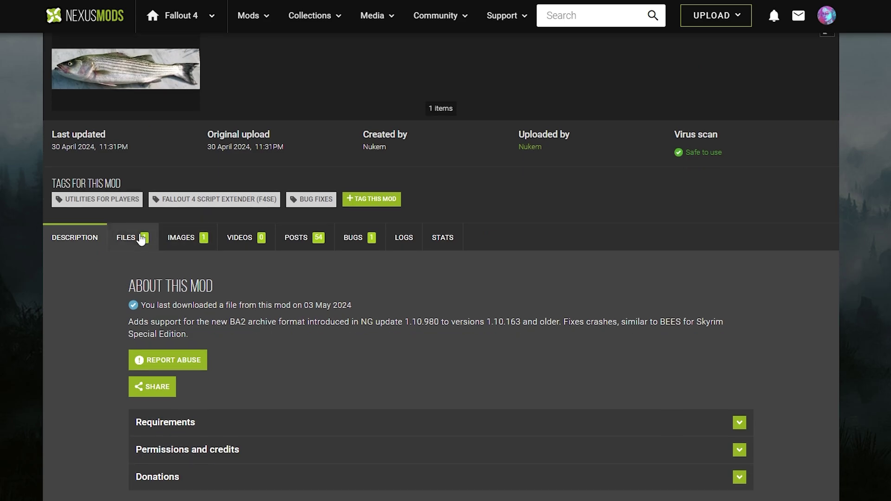
- Review the Downgrader's files list, then open the required F4SE mod link in a new tab
left_click(129, 237)
scroll(159, 251, "down", 2)
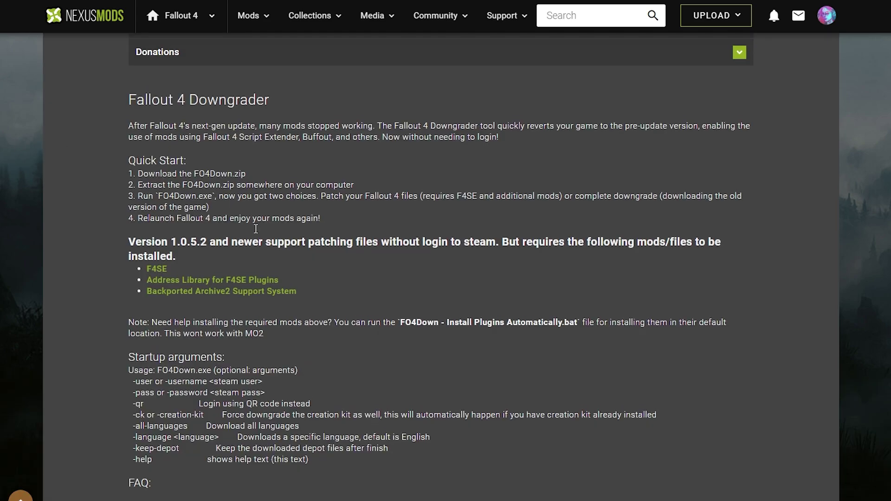
scroll(243, 211, "up", 1)
right_click(164, 327)
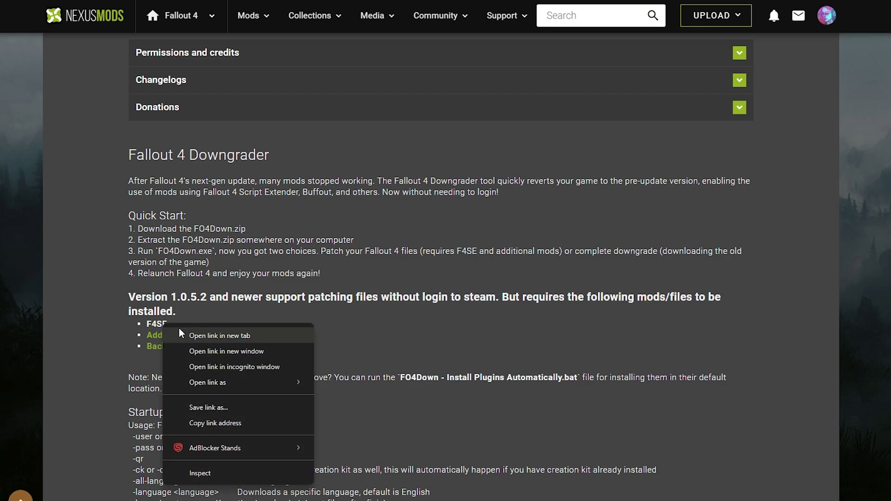
left_click(233, 263)
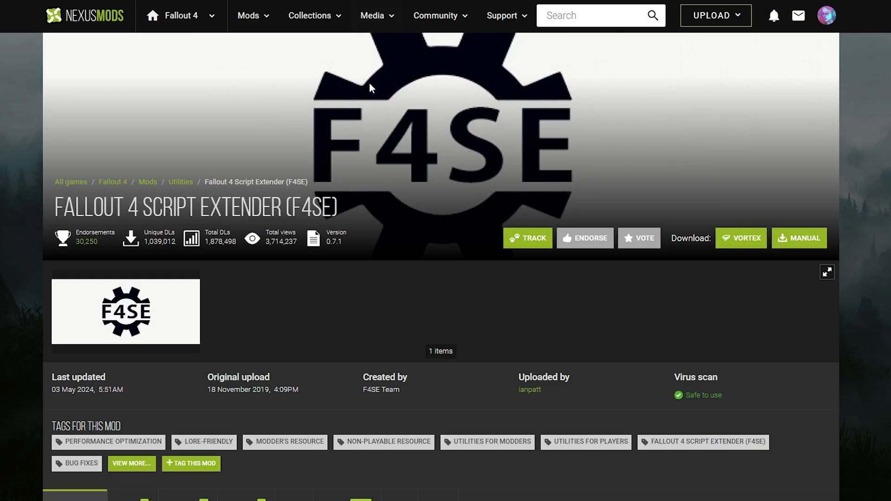
scroll(269, 254, "down", 2)
- Manually download the F4SE 0.6.23 archive from Old Files using Slow Download
left_click(152, 367)
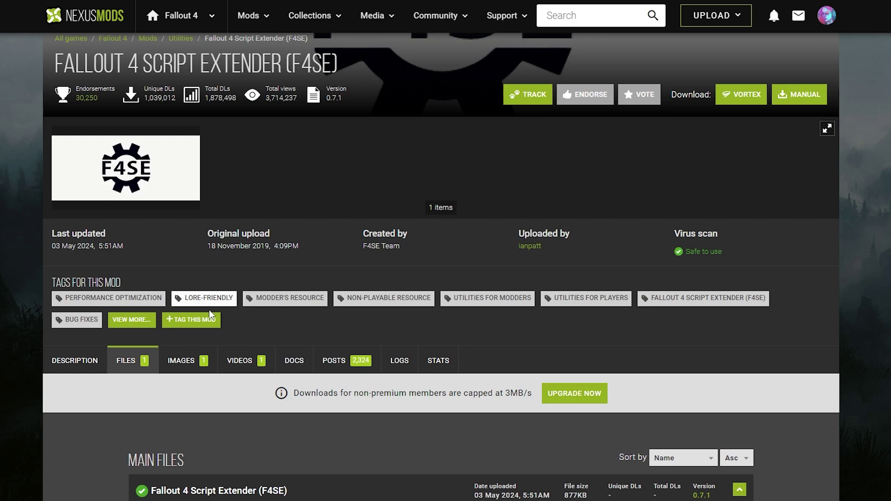
scroll(209, 309, "down", 2)
scroll(250, 256, "down", 2)
scroll(361, 175, "down", 2)
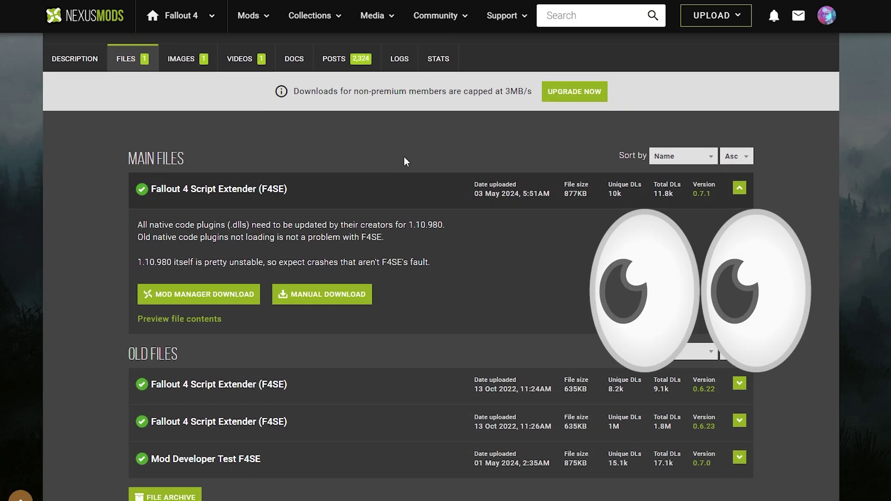
scroll(400, 164, "down", 2)
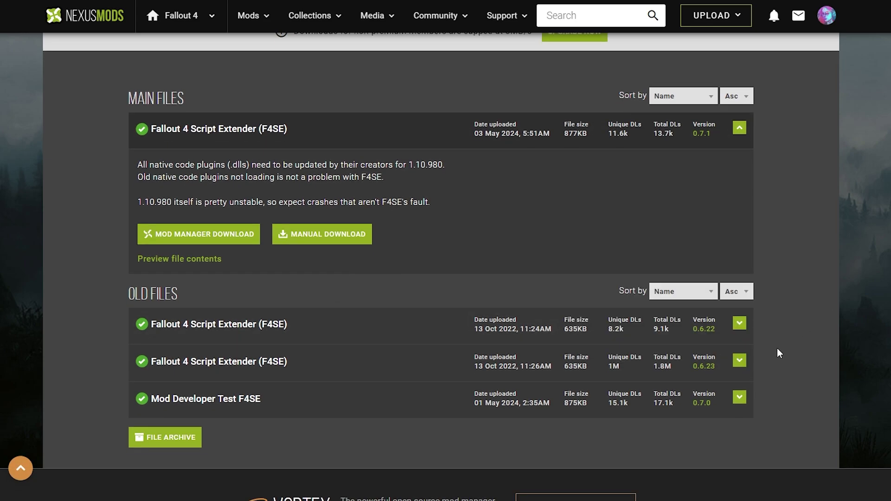
left_click(383, 361)
scroll(382, 377, "down", 2)
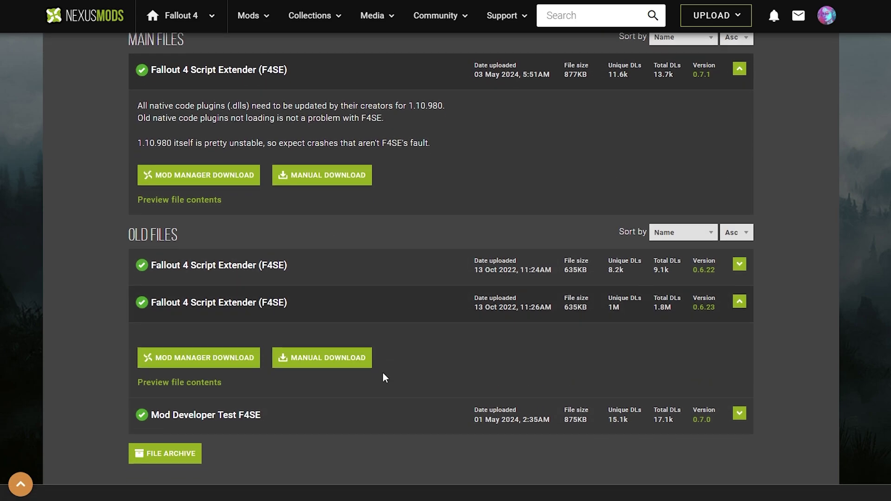
scroll(383, 377, "down", 2)
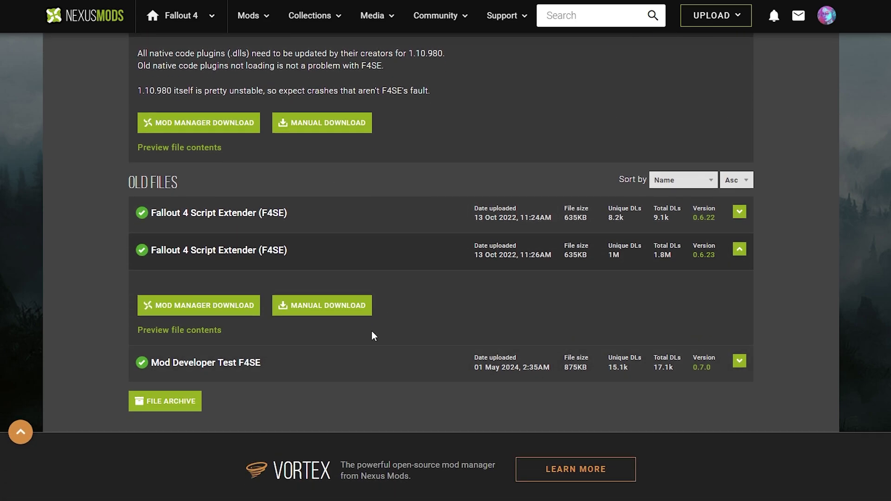
left_click(321, 305)
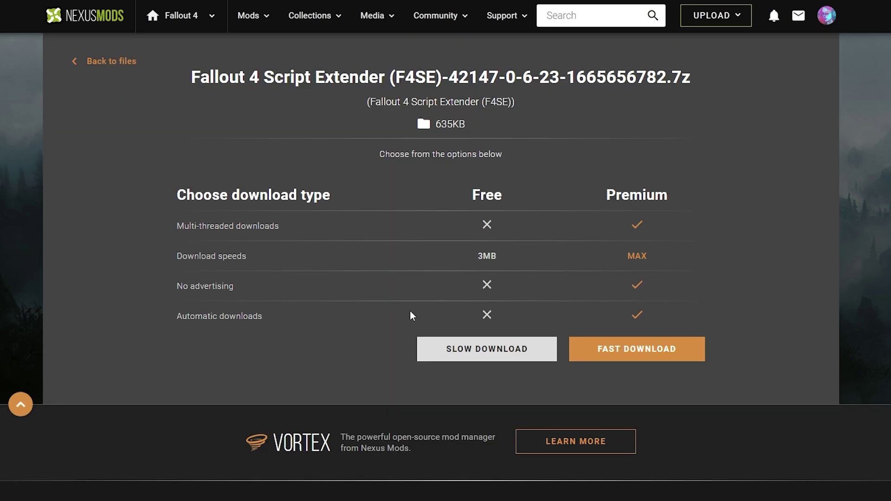
left_click(473, 350)
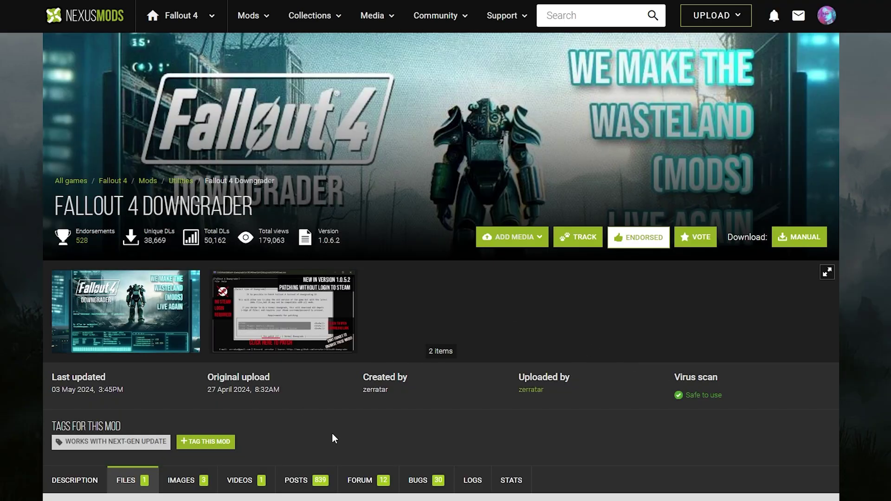
scroll(332, 434, "down", 2)
scroll(336, 398, "down", 3)
scroll(319, 355, "down", 3)
scroll(294, 353, "down", 2)
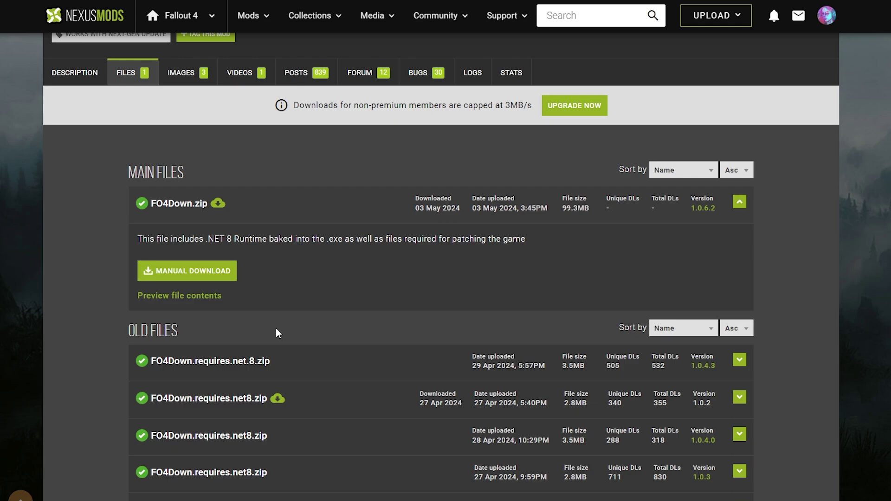
scroll(276, 327, "down", 1)
- Manually download FO4Down.zip version 1.0.6.2 from Main Files using Slow Download
left_click(209, 231)
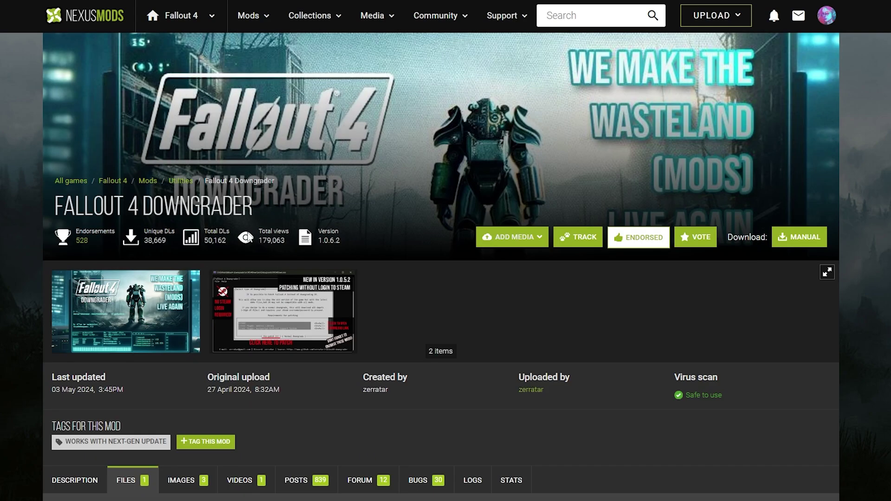
left_click(478, 350)
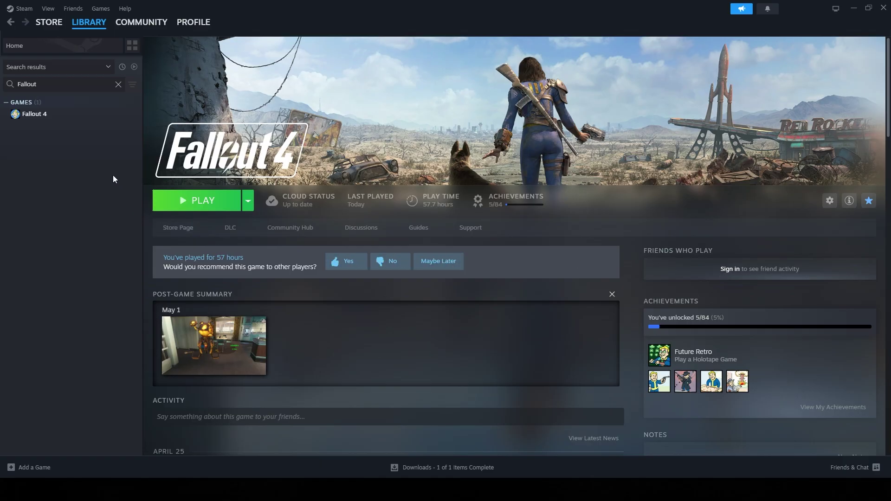
- Verify Fallout 4's game file integrity from its Properties, under Installed Files
right_click(59, 116)
mouse_move(97, 170)
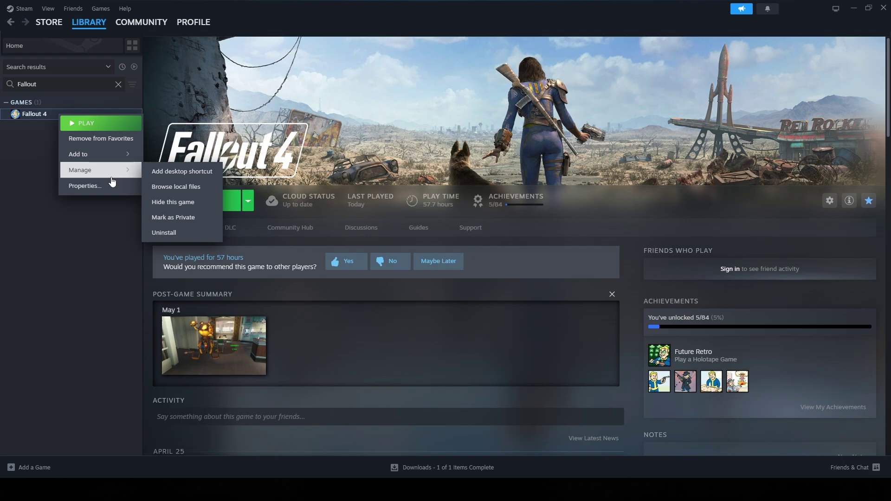
left_click(85, 186)
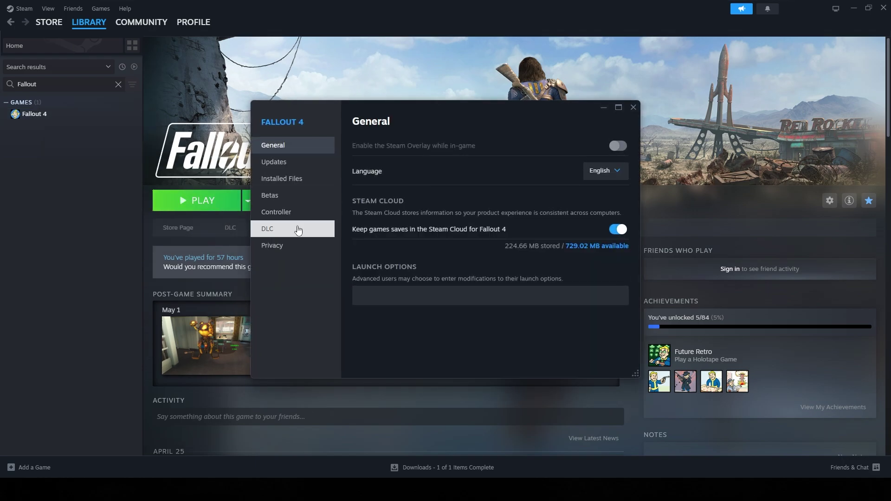
left_click(279, 161)
left_click(284, 179)
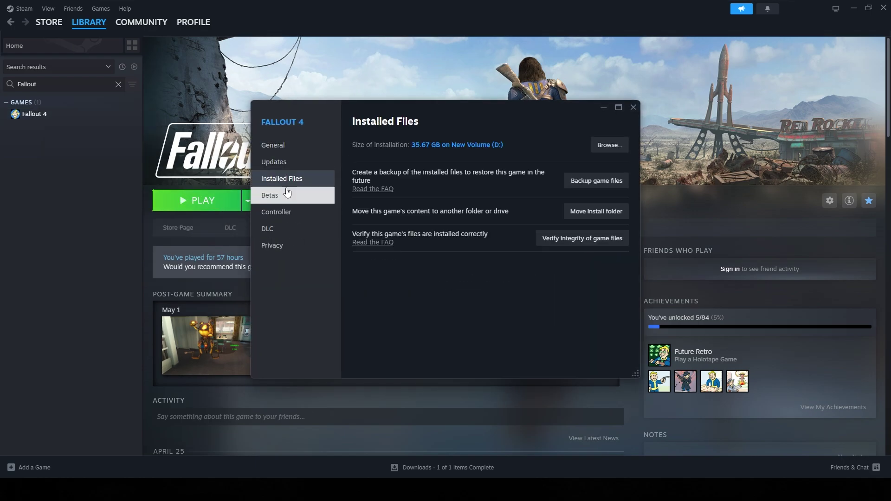
left_click(582, 238)
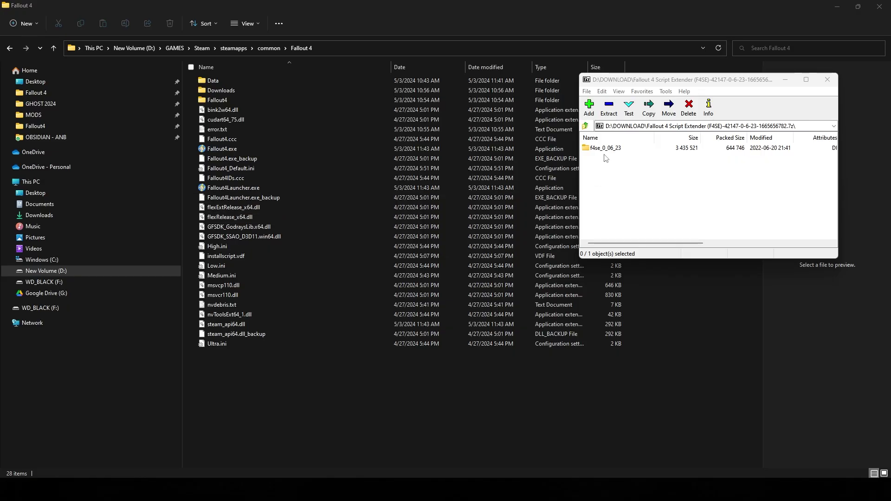
- Drag all f4se_0_06_23 files into the Fallout 4 folder, replacing existing files, and return to FO4Down
left_click(603, 148)
double_click(603, 148)
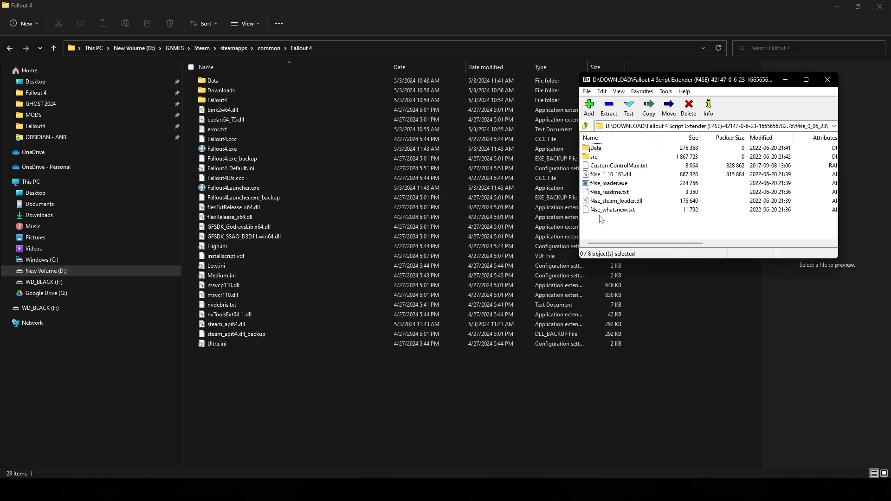
mouse_move(600, 225)
left_mouse_down()
mouse_move(596, 150)
mouse_move(275, 396)
left_mouse_up()
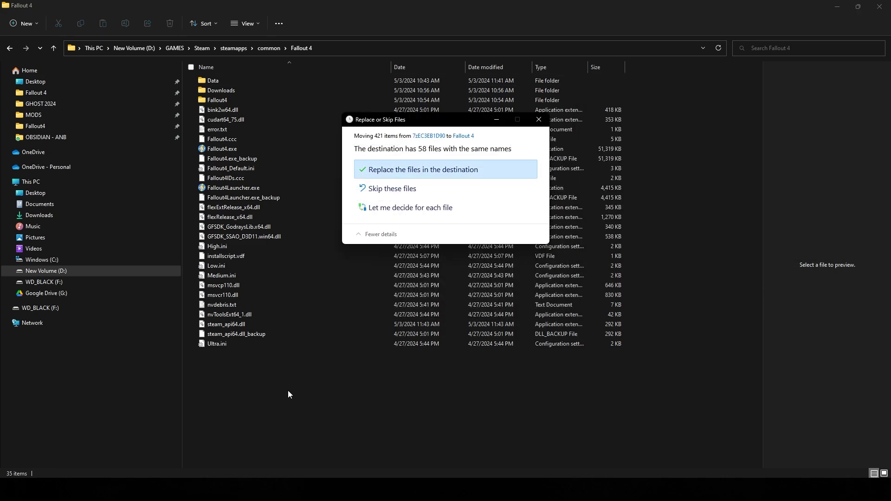
left_click(423, 169)
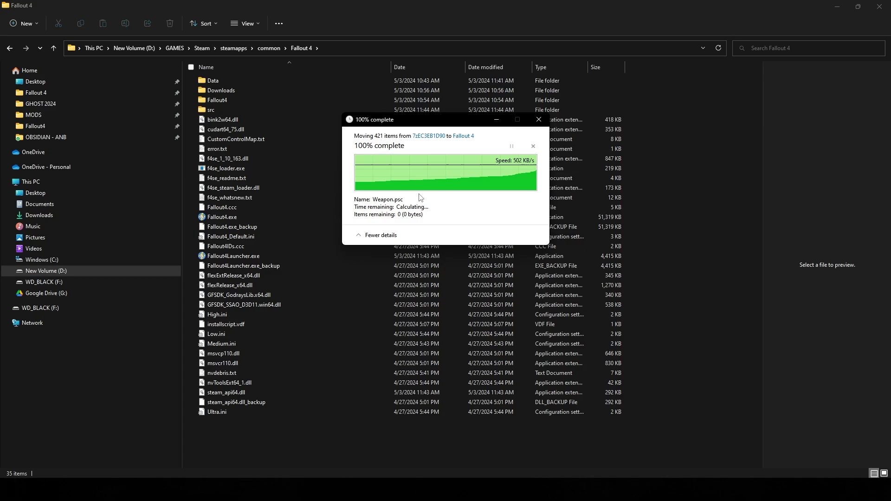
key("alt+Tab")
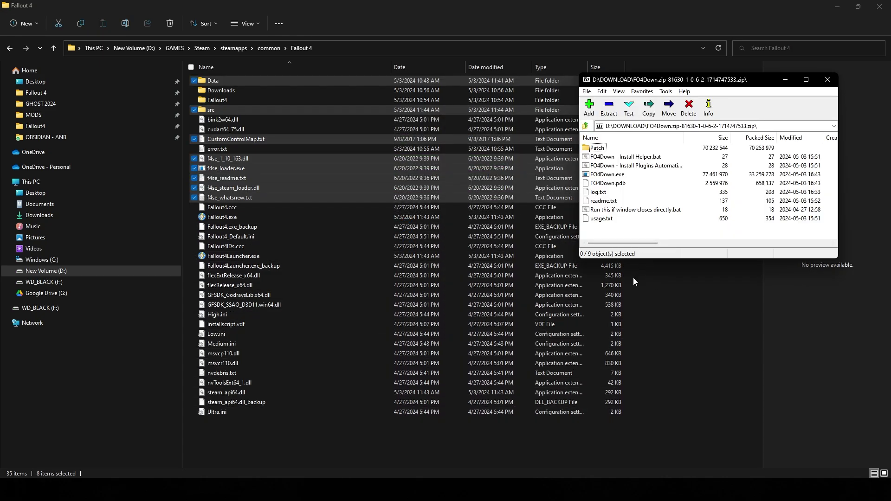
- Box-select the FO4Down files from usage.txt up to 'FO4Down - Install Helper.bat'
left_click_drag(607, 237, 592, 148)
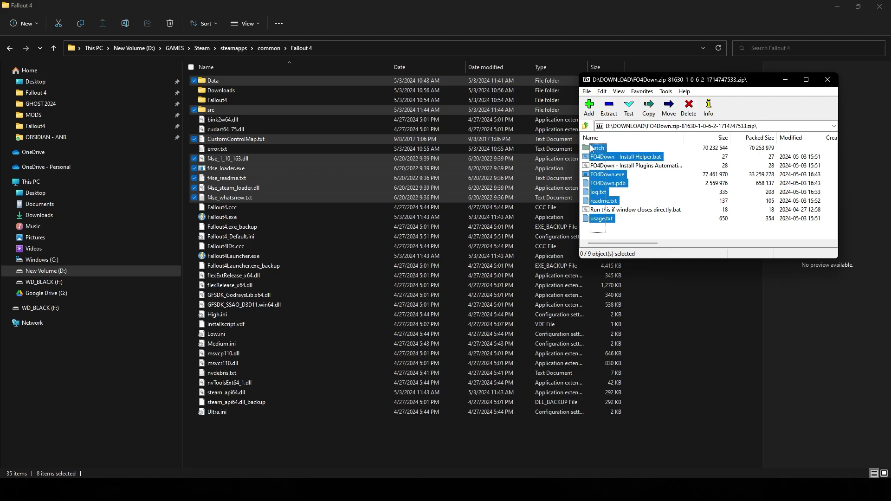
left_click_drag(608, 237, 610, 161)
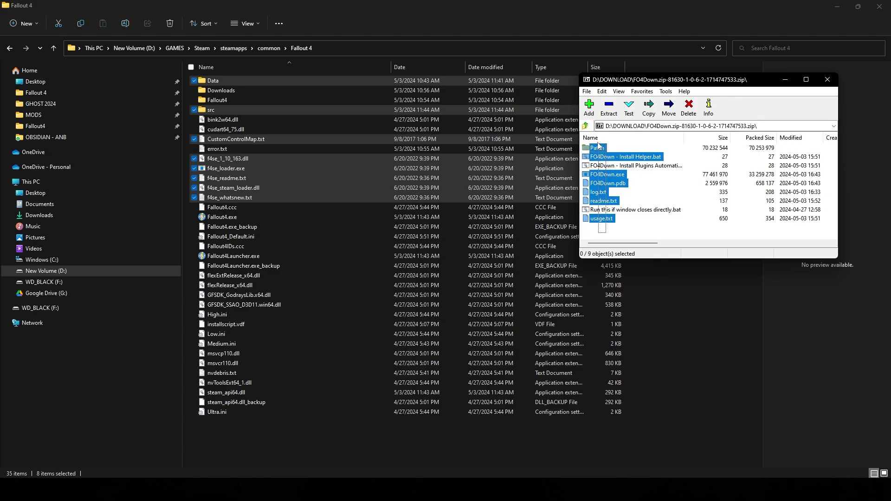